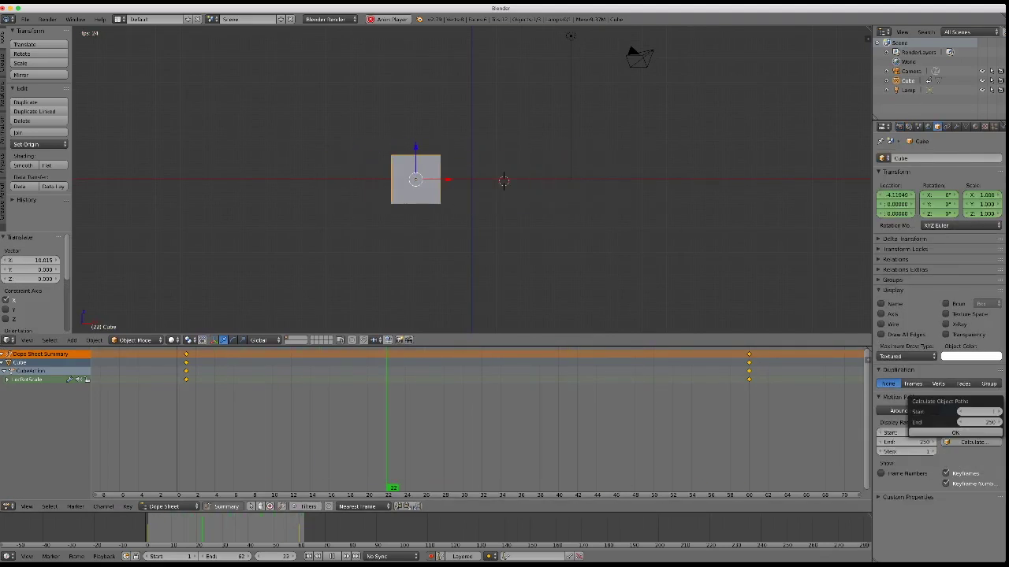
Calculate the cube's motion path and check it at the start and end frames
{"action": "key", "text": "Return"}
{"action": "key", "text": "alt+a"}
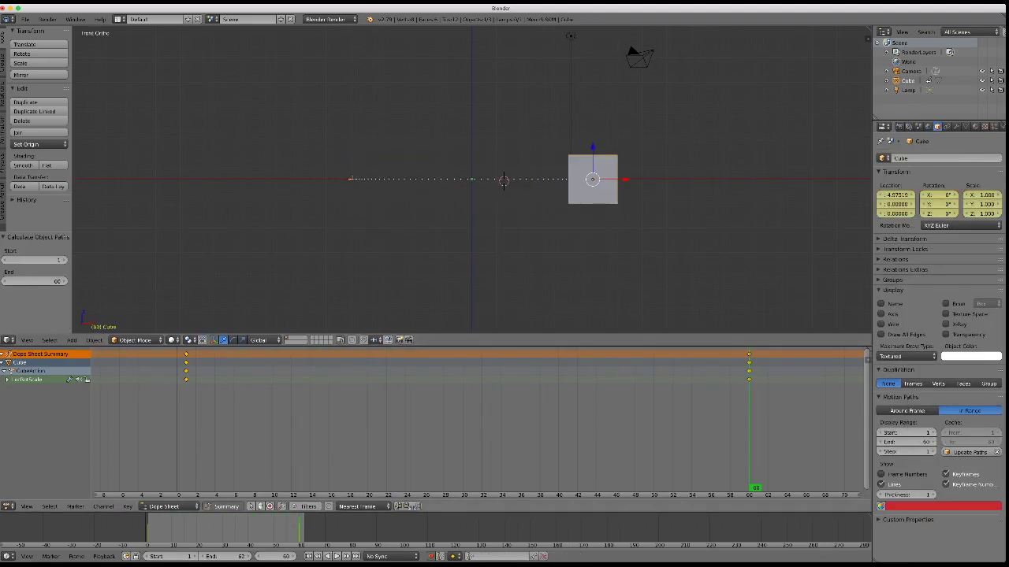
{"action": "key", "text": "shift+Left"}
{"action": "key", "text": "shift+Right"}
Raise the cube's end position along Z, then play and stop at frame 26
{"action": "key", "text": "g"}
{"action": "key", "text": "z"}
{"action": "key", "text": "Return"}
{"action": "key", "text": "alt+a"}
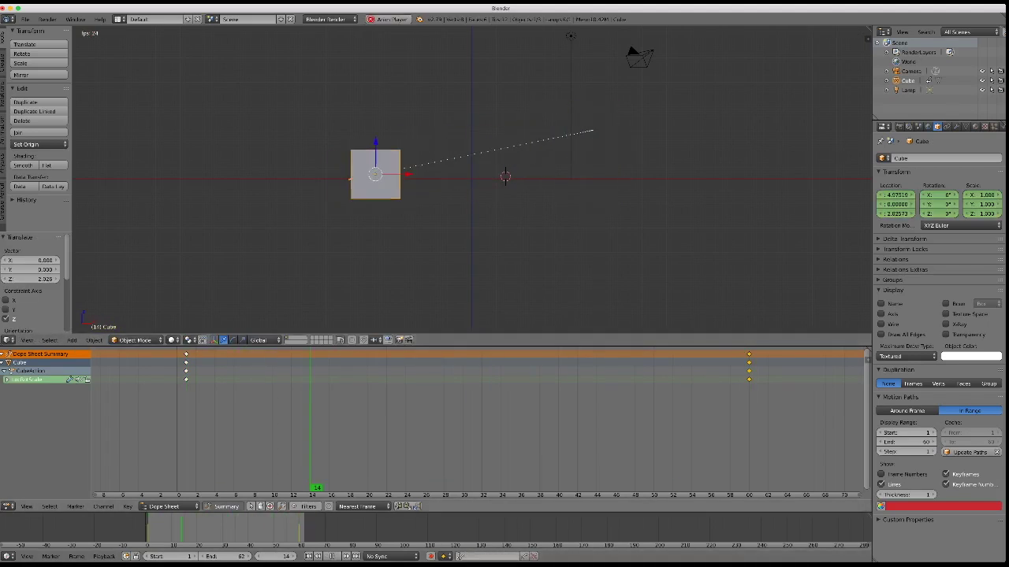
{"action": "key", "text": "alt+a"}
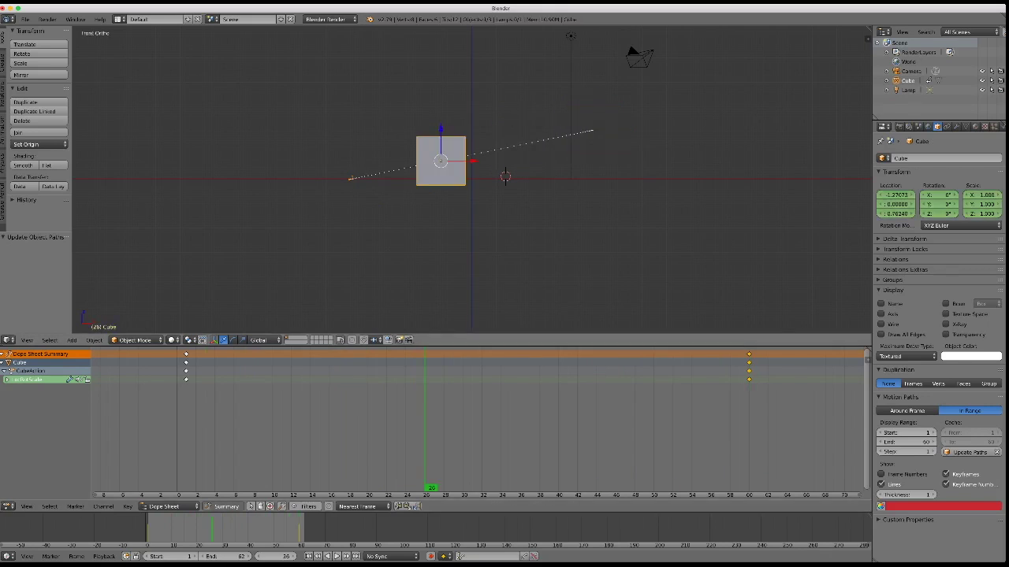
Lower the cube slightly along Z at frame 26 and show its transform properties
{"action": "key", "text": "g"}
{"action": "key", "text": "z"}
{"action": "key", "text": "Return"}
{"action": "key", "text": "n"}
{"action": "right_click", "coordinate": [788, 66]}
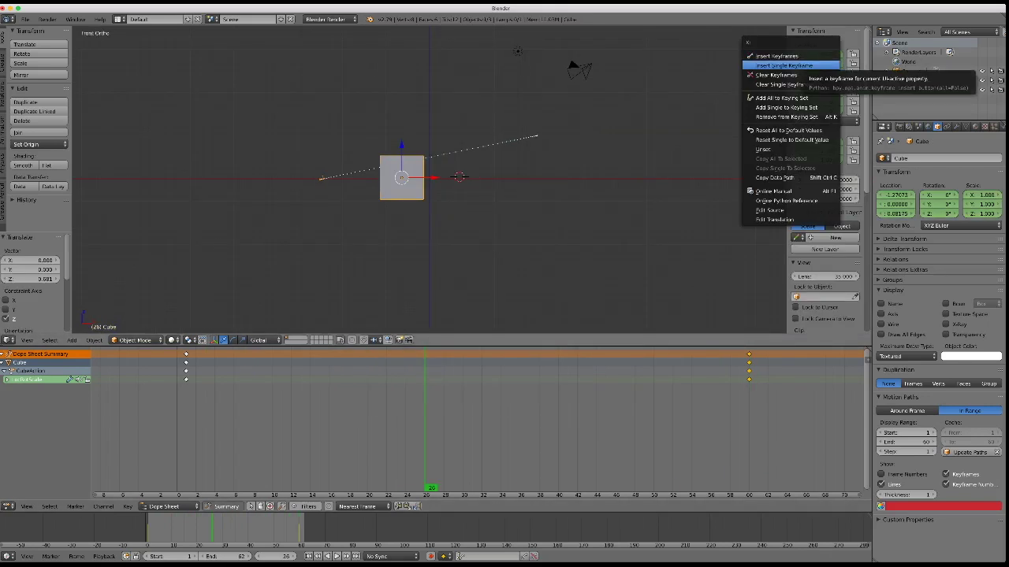
Insert location keyframes for the lowered cube at frame 26 and play the result
{"action": "left_click", "coordinate": [784, 65]}
{"action": "key", "text": "Up"}
{"action": "key", "text": "Down"}
{"action": "key", "text": "alt+a"}
{"action": "right_click", "coordinate": [819, 63]}
{"action": "left_click", "coordinate": [788, 45]}
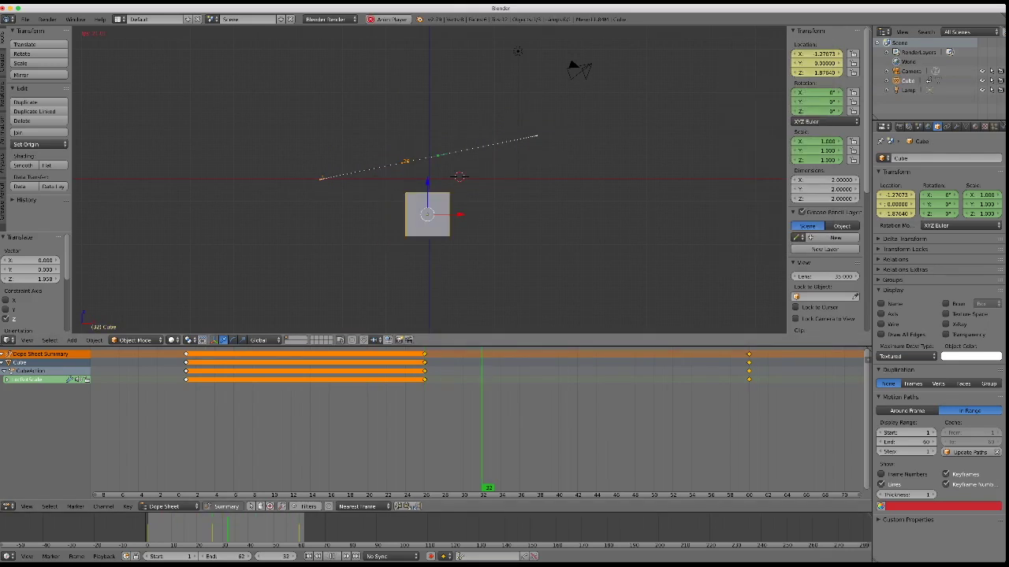
Update the motion path into a curve and recalculate it with the end frame set to 170
{"action": "left_click", "coordinate": [969, 453]}
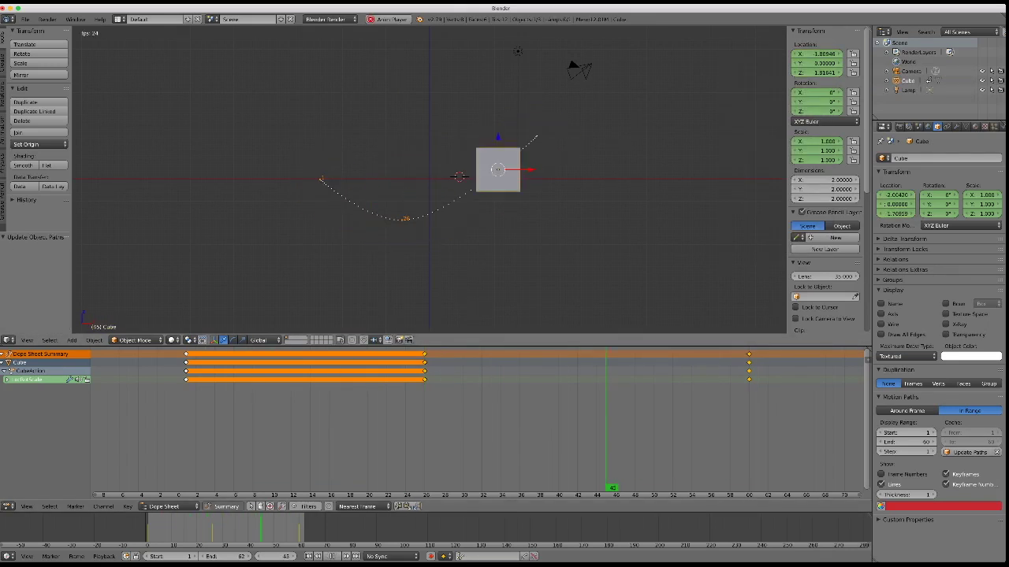
{"action": "key", "text": "alt+a"}
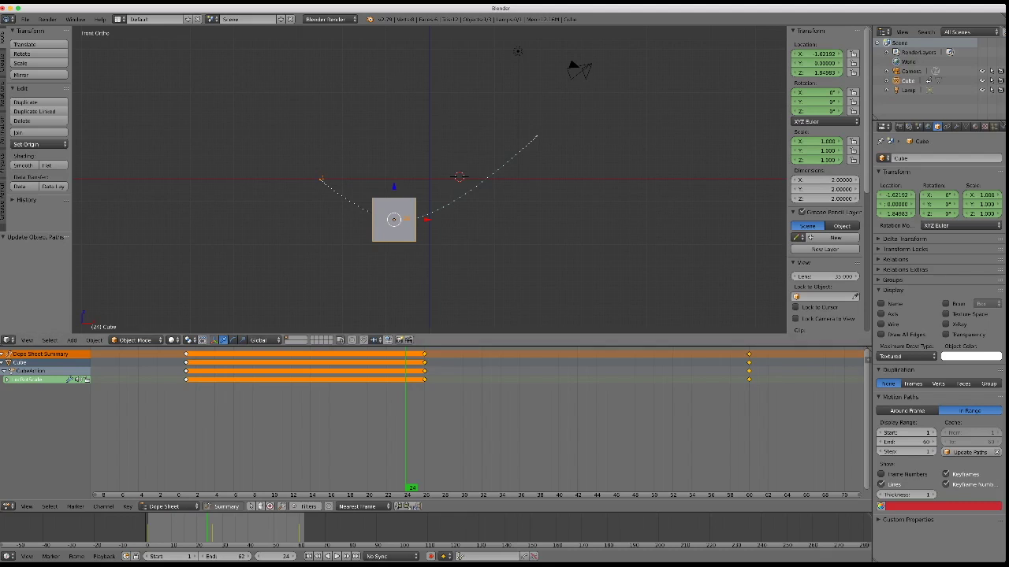
{"action": "left_click", "coordinate": [996, 452]}
{"action": "left_click", "coordinate": [969, 452]}
{"action": "left_click", "coordinate": [953, 443]}
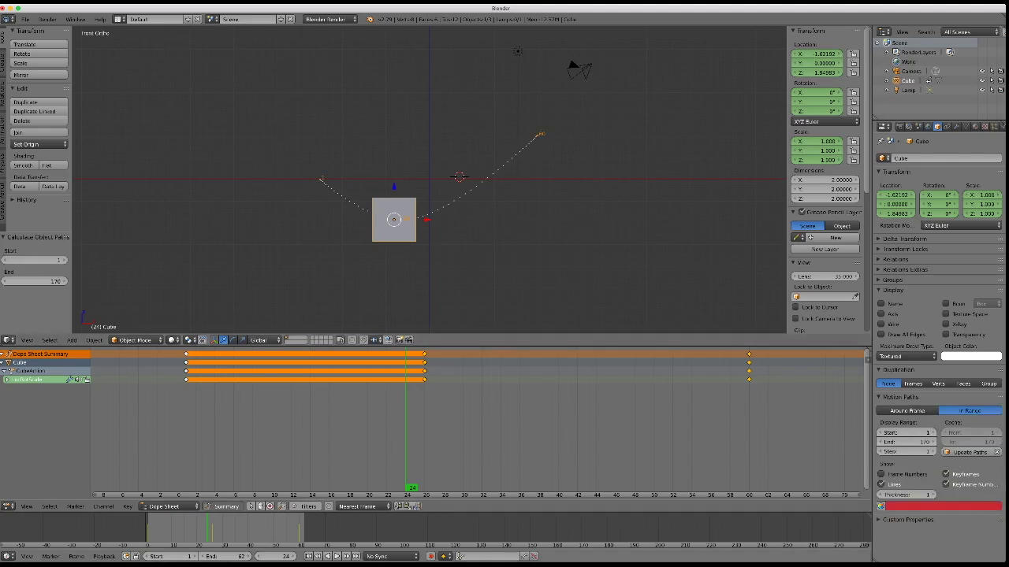
Delete the cube's Euler Rotation and Scale channels, keeping Z Location, and switch to the Graph Editor
{"action": "left_click", "coordinate": [969, 452]}
{"action": "key", "text": "alt+a"}
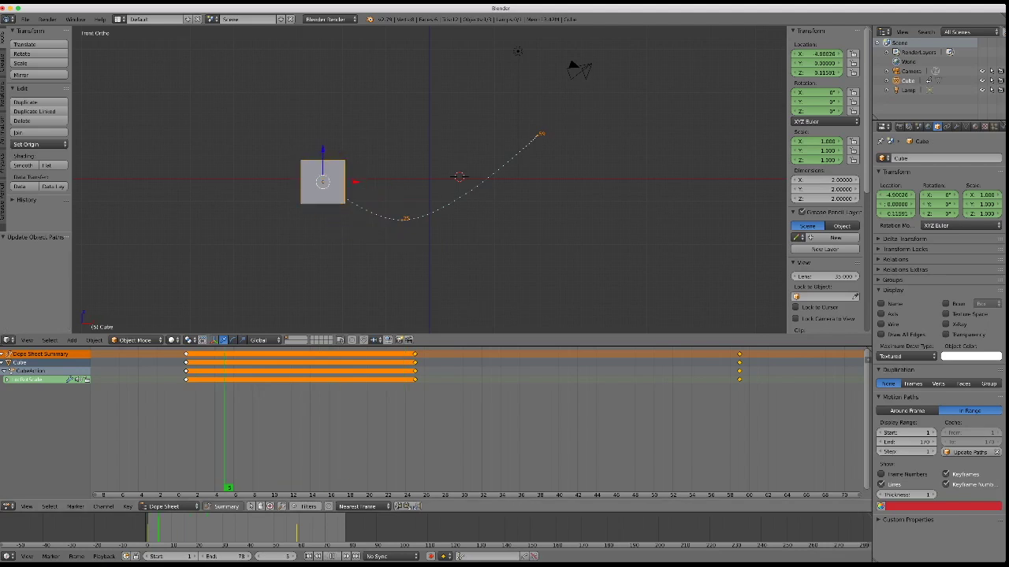
{"action": "key", "text": "ctrl+KP_Add"}
{"action": "left_click", "coordinate": [31, 388]}
{"action": "key", "text": "Delete"}
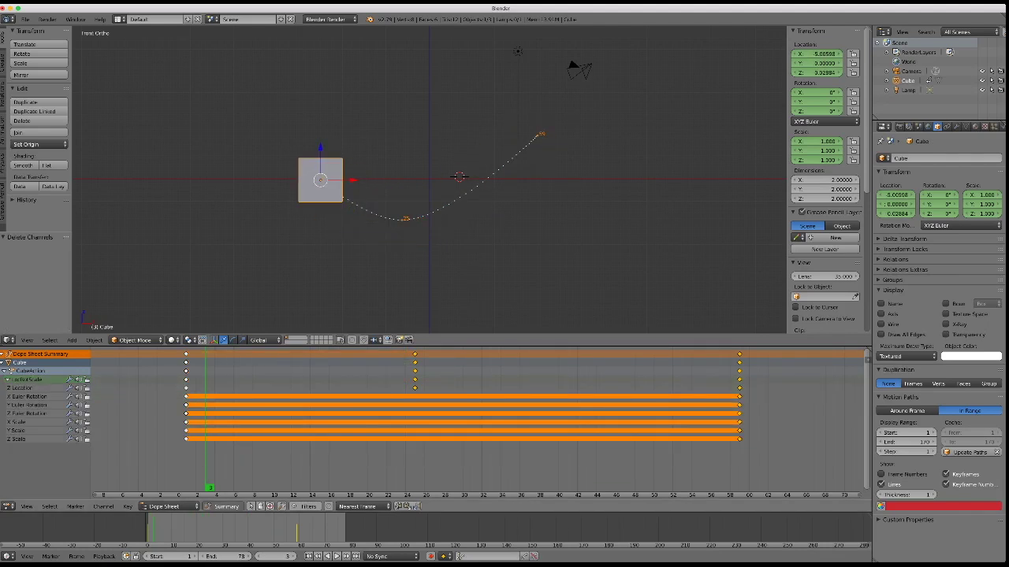
{"action": "key", "text": "Delete"}
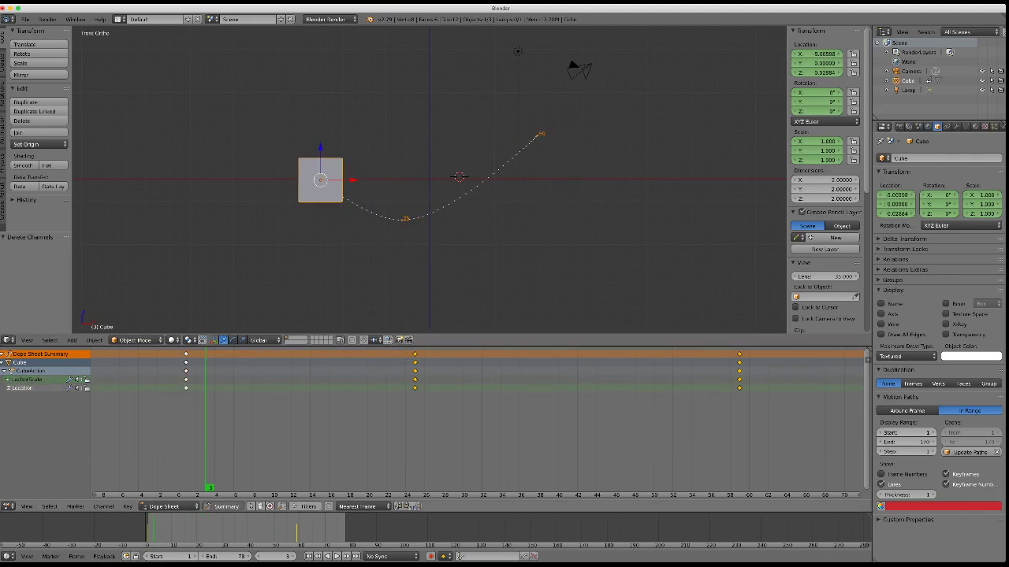
{"action": "left_click", "coordinate": [170, 506]}
{"action": "key", "text": "ctrl+Tab"}
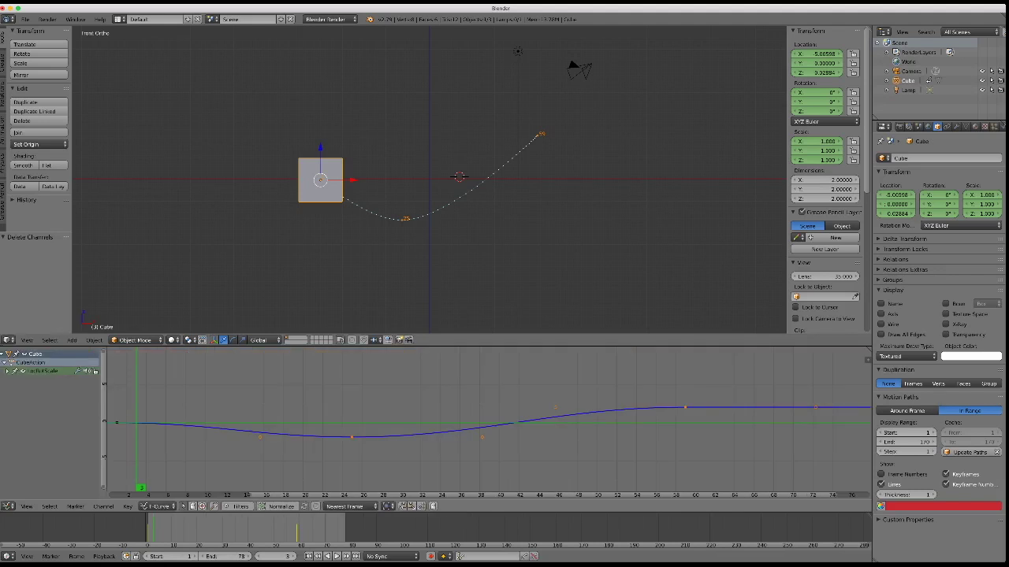
At frame 0, select all Z Location keys, apply a new interpolation from the T menu, and play
{"action": "mouse_move", "coordinate": [141, 457]}
{"action": "left_mouse_down"}
{"action": "mouse_move", "coordinate": [221, 457]}
{"action": "mouse_move", "coordinate": [106, 457]}
{"action": "mouse_move", "coordinate": [260, 457]}
{"action": "mouse_move", "coordinate": [109, 457]}
{"action": "left_mouse_up"}
{"action": "key", "text": "KP_0"}
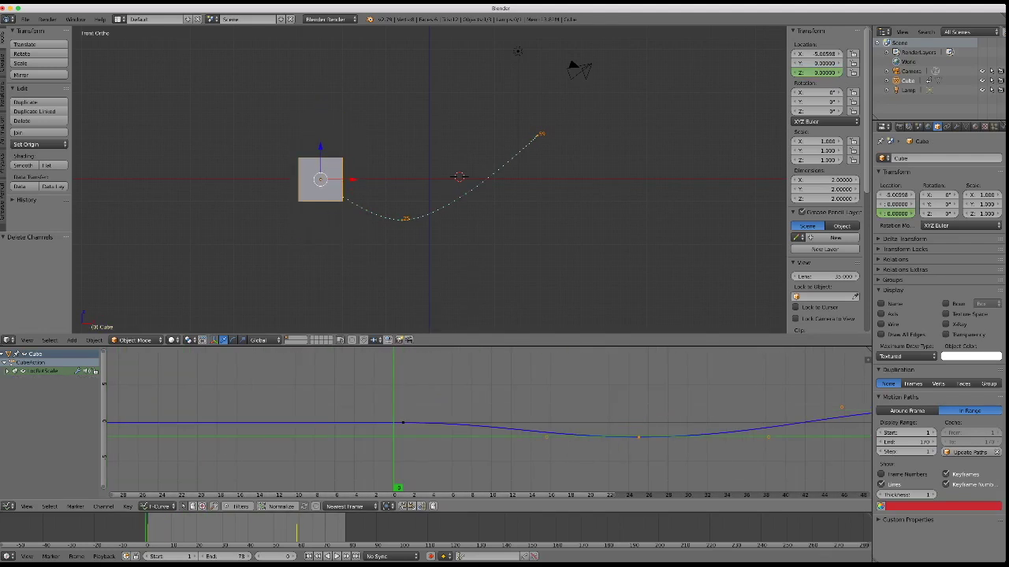
{"action": "key", "text": "a"}
{"action": "key", "text": "t"}
{"action": "left_click", "coordinate": [259, 475]}
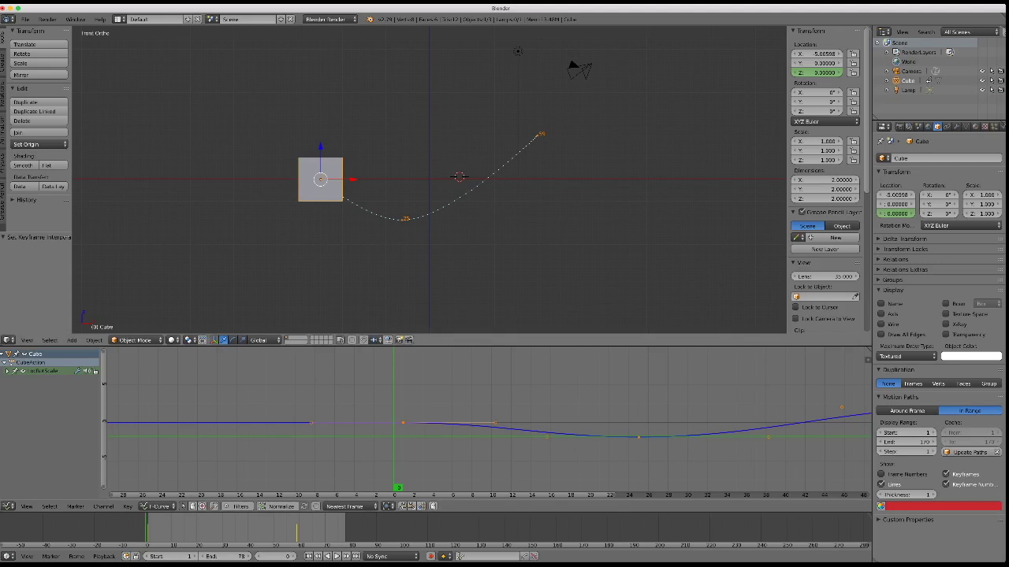
{"action": "key", "text": "alt+a"}
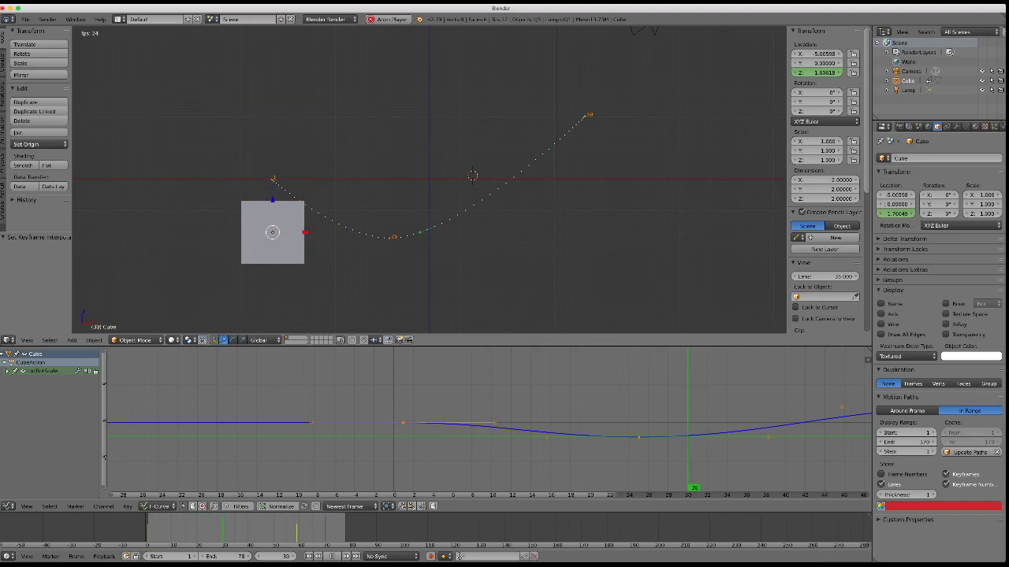
{"action": "key", "text": "alt+a"}
Scrub to frame 20, zoom out and orbit to view the cube, path and camera obliquely
{"action": "left_click_drag", "start_coordinate": [417, 426], "coordinate": [590, 426]}
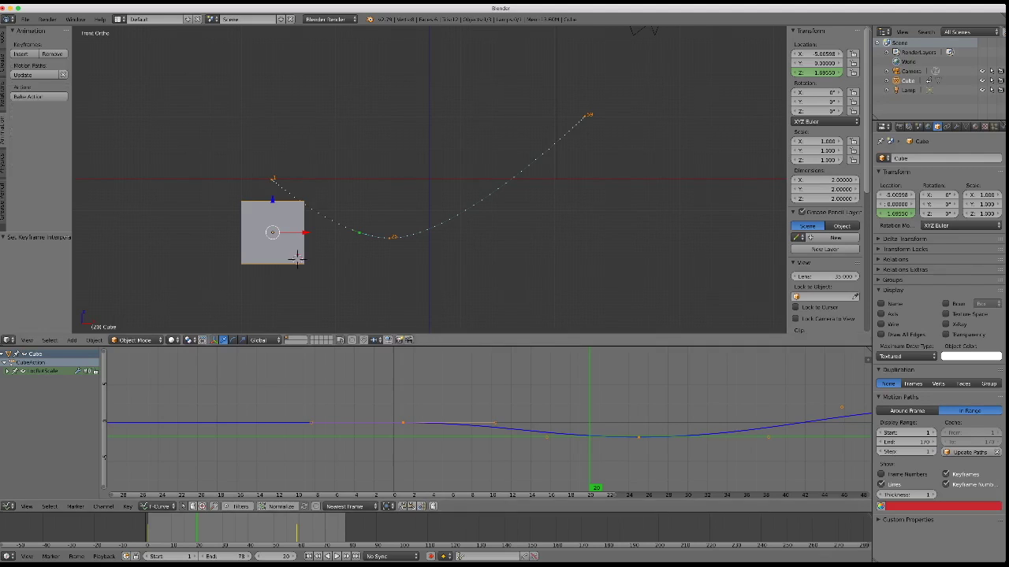
{"action": "scroll", "coordinate": [297, 258], "scroll_direction": "down", "scroll_amount": 1}
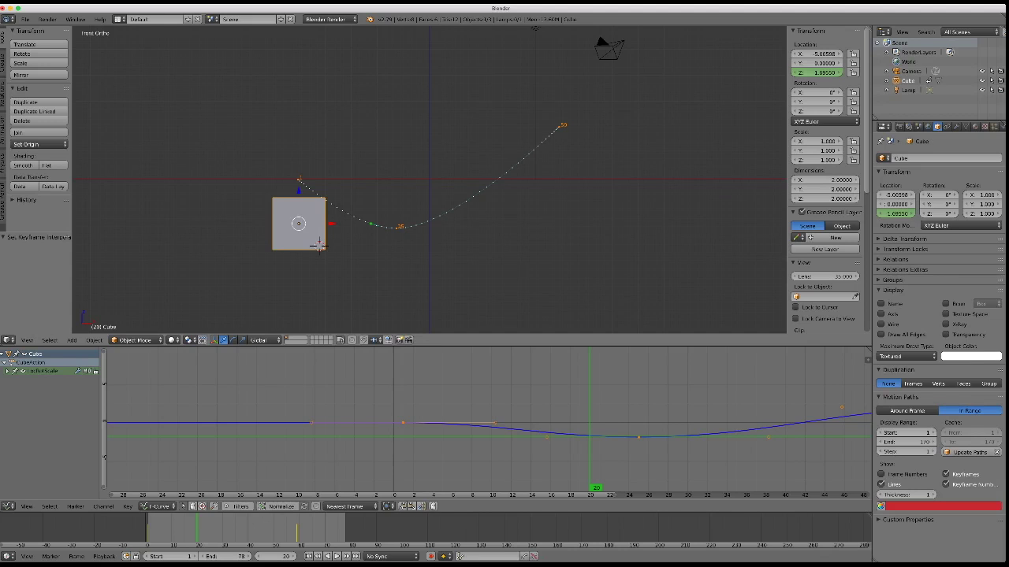
{"action": "middle_click_drag", "start_coordinate": [319, 246], "coordinate": [317, 233]}
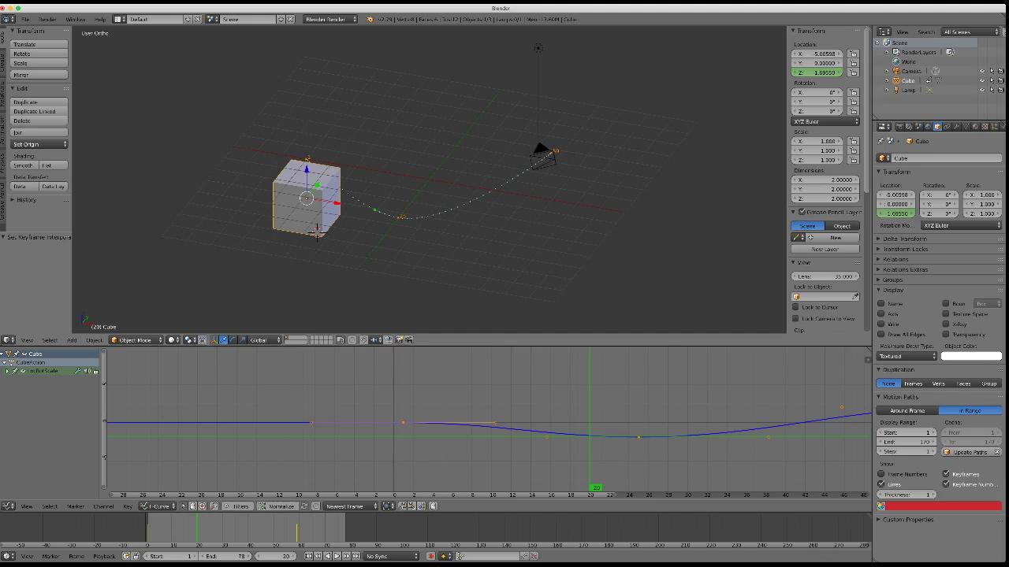
{"action": "key", "text": "alt+a"}
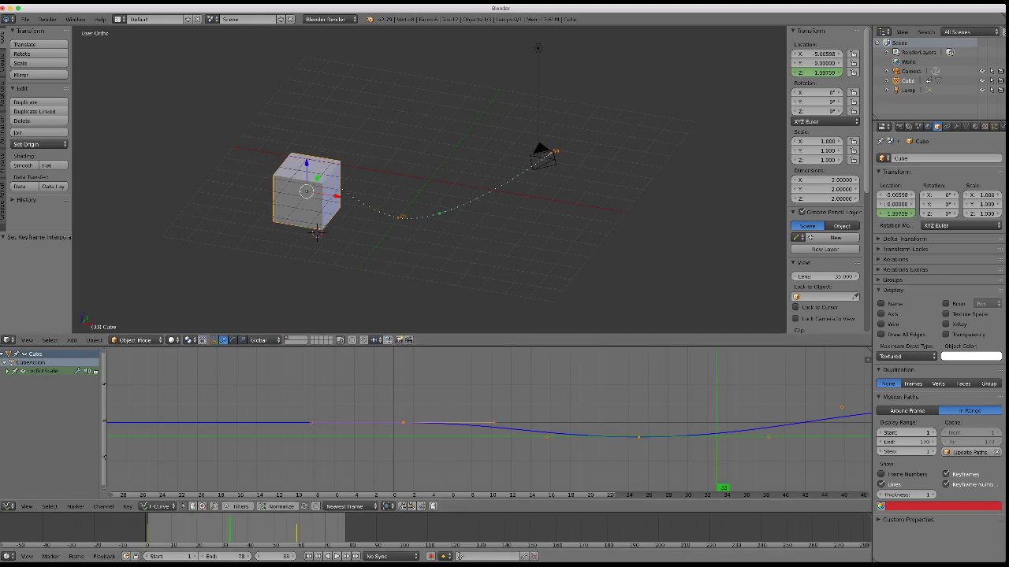
Box-select the middle Z Location keys, duplicate them further along the graph, and play to frame 126
{"action": "key", "text": "Home"}
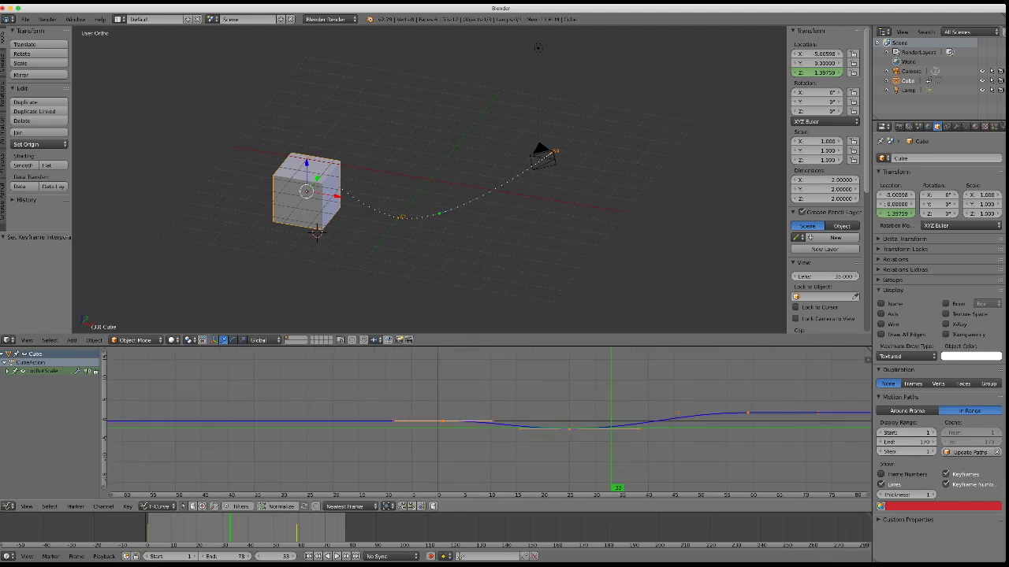
{"action": "key", "text": "KP_1"}
{"action": "key", "text": "b"}
{"action": "left_click_drag", "start_coordinate": [360, 364], "coordinate": [779, 458]}
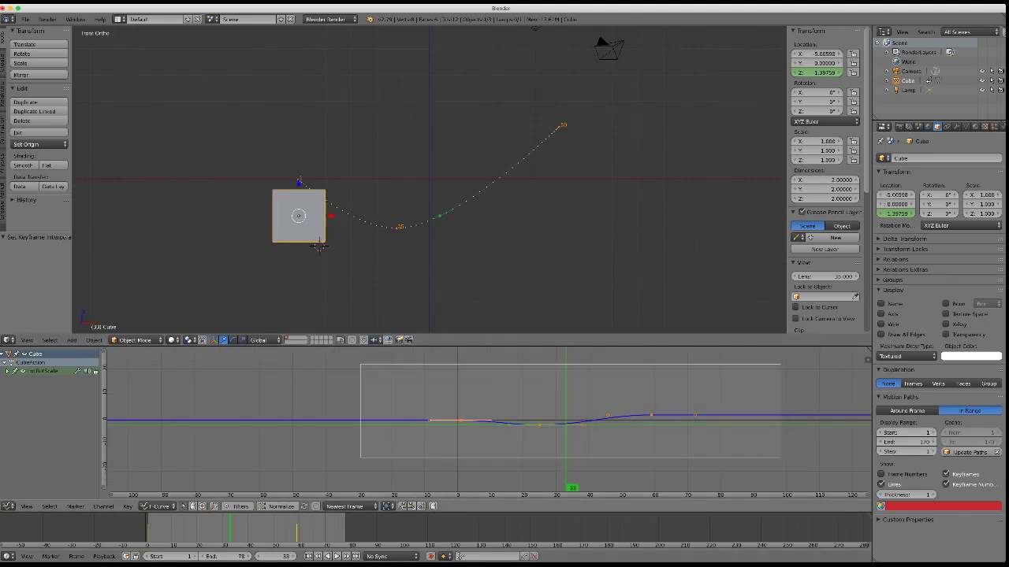
{"action": "key", "text": "g"}
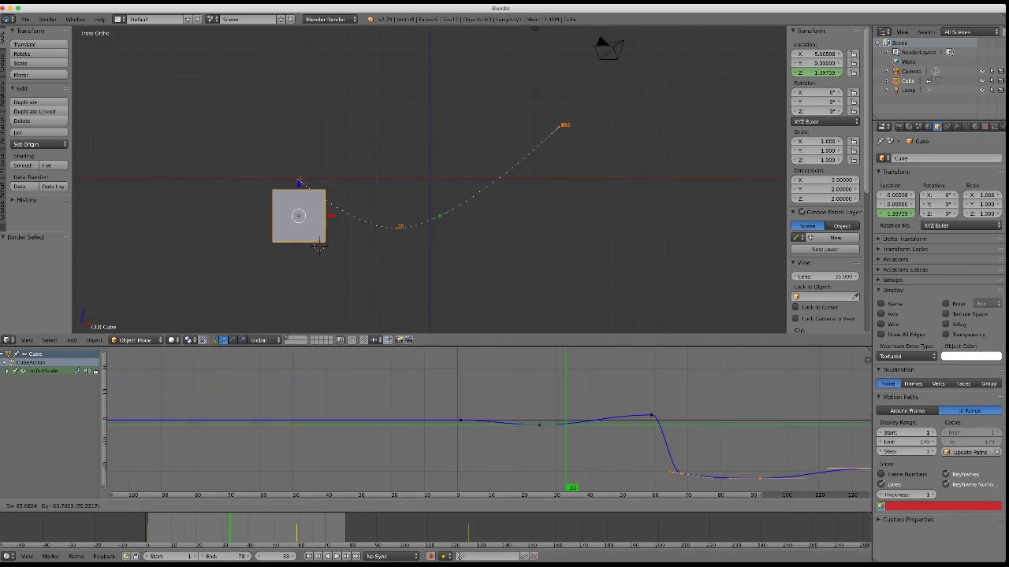
{"action": "right_click", "coordinate": [318, 246]}
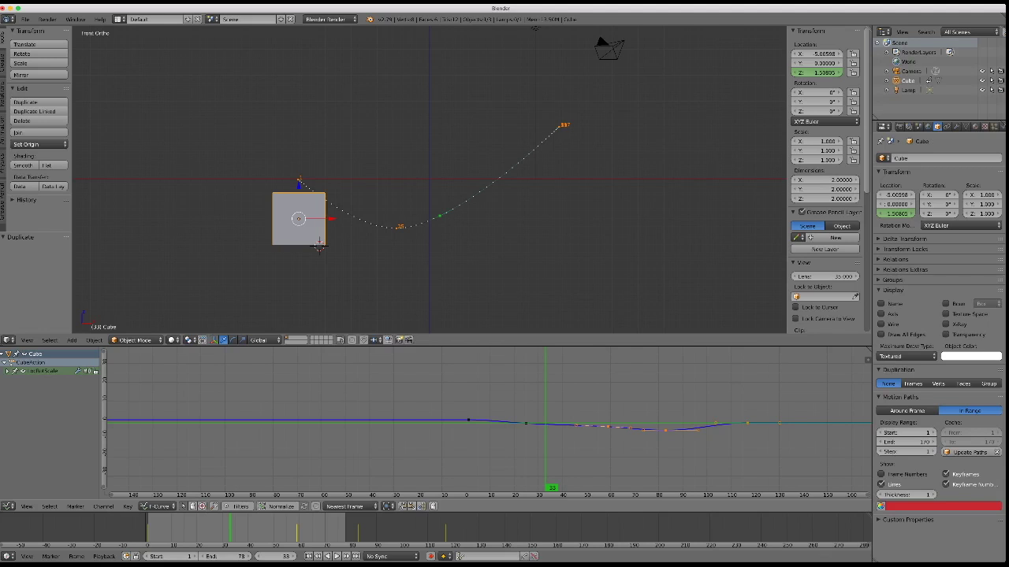
{"action": "key", "text": "alt+a"}
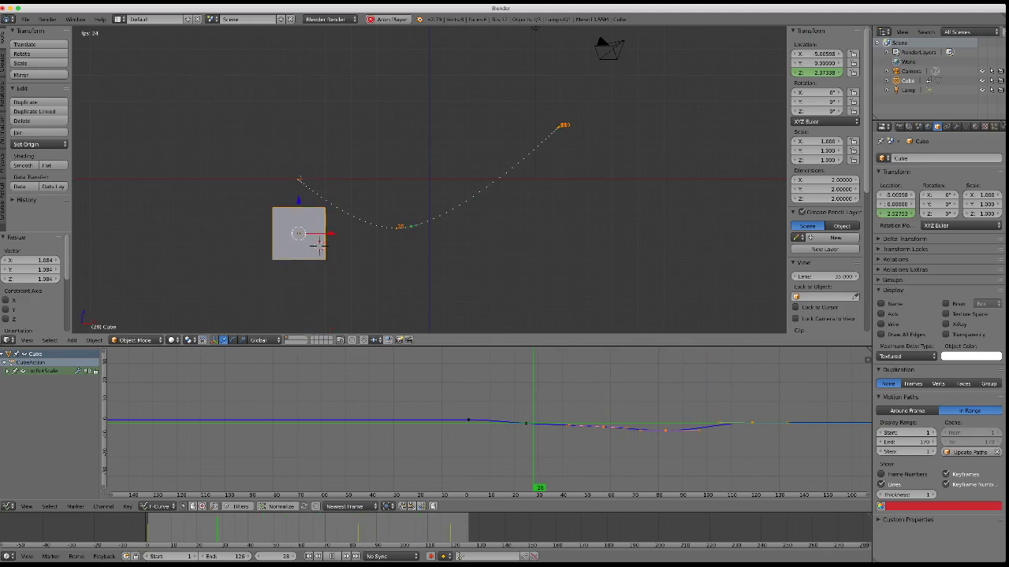
At frame 134, move the cube right, set Y rotation to 360° and insert LocRot keyframes
{"action": "middle_click_drag", "start_coordinate": [394, 197], "coordinate": [425, 237]}
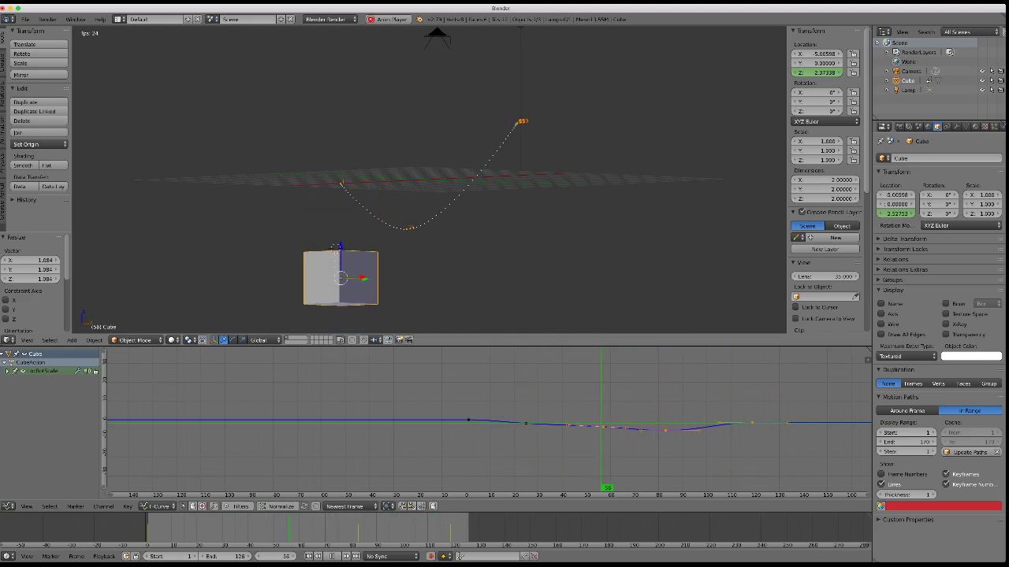
{"action": "mouse_move", "coordinate": [755, 472]}
{"action": "left_mouse_down"}
{"action": "mouse_move", "coordinate": [525, 473]}
{"action": "mouse_move", "coordinate": [552, 473]}
{"action": "left_mouse_up"}
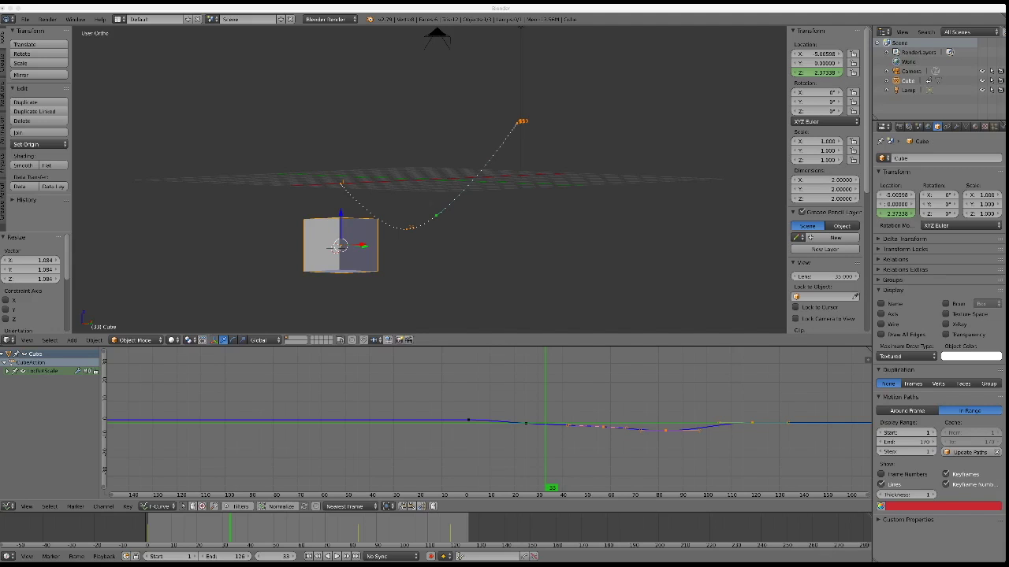
{"action": "key", "text": "shift+Left"}
{"action": "key", "text": "KP_1"}
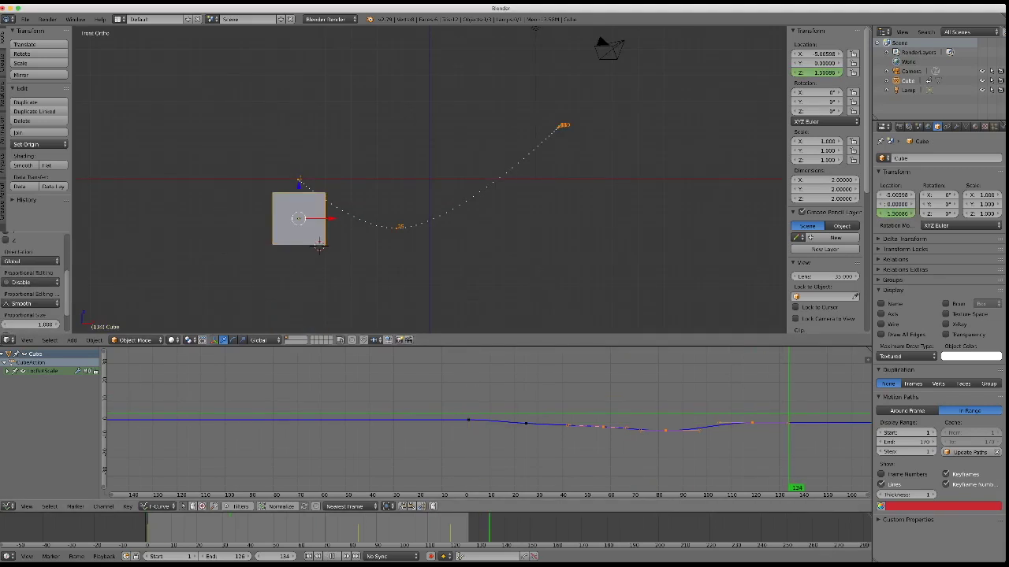
{"action": "left_click_drag", "start_coordinate": [823, 54], "coordinate": [847, 53]}
{"action": "left_click_drag", "start_coordinate": [823, 102], "coordinate": [848, 101]}
{"action": "key", "text": "i"}
Back at the first frame, slide the cube to the left for a new keyframe
{"action": "left_click_drag", "start_coordinate": [788, 465], "coordinate": [598, 465]}
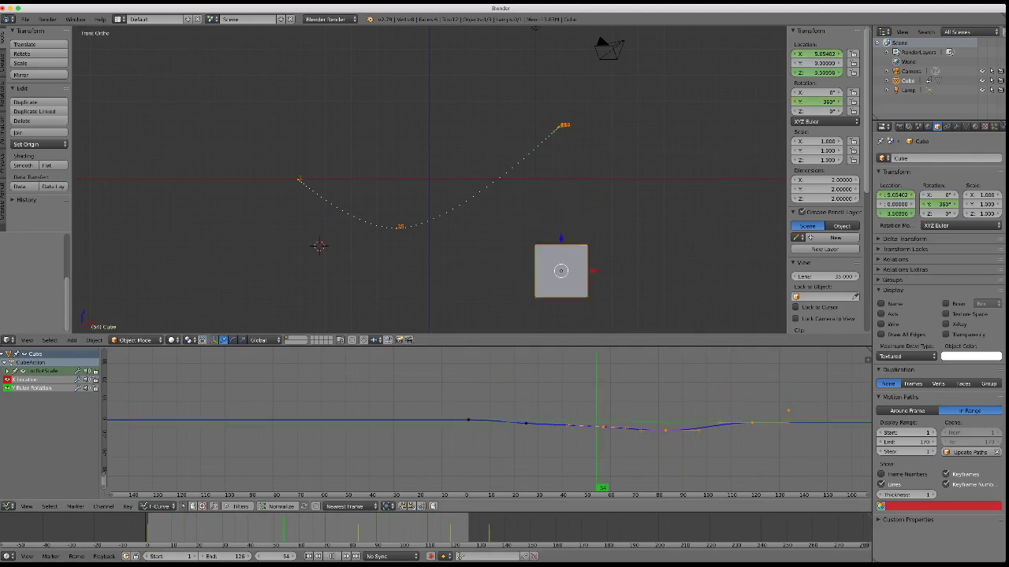
{"action": "key", "text": "shift+Left"}
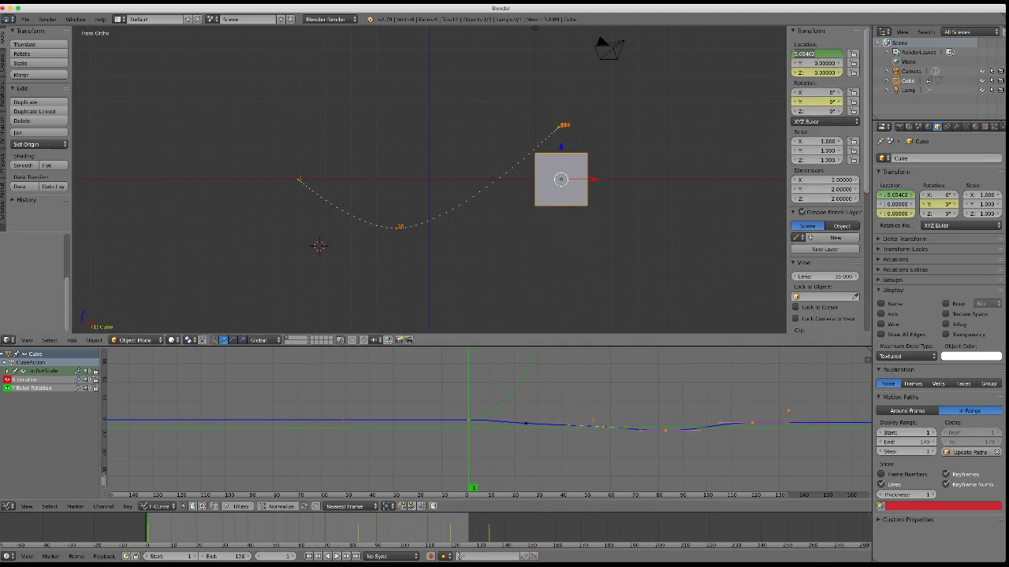
{"action": "left_click_drag", "start_coordinate": [816, 54], "coordinate": [780, 53]}
{"action": "right_click", "coordinate": [817, 54]}
Key the cube's new left position and replay the animation several times
{"action": "left_click", "coordinate": [812, 49]}
{"action": "key", "text": "alt+a"}
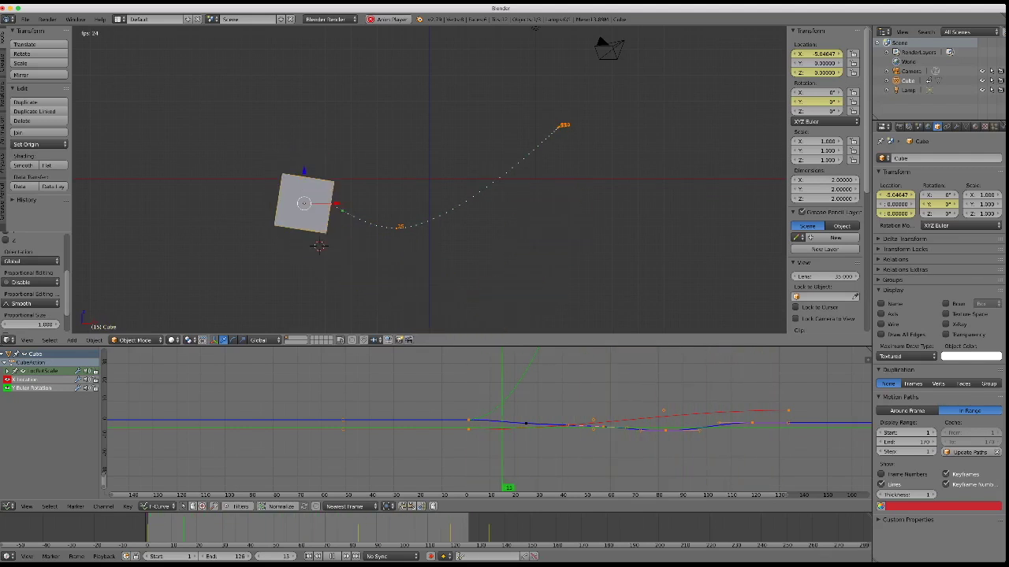
{"action": "key", "text": "Escape"}
{"action": "key", "text": "alt+a"}
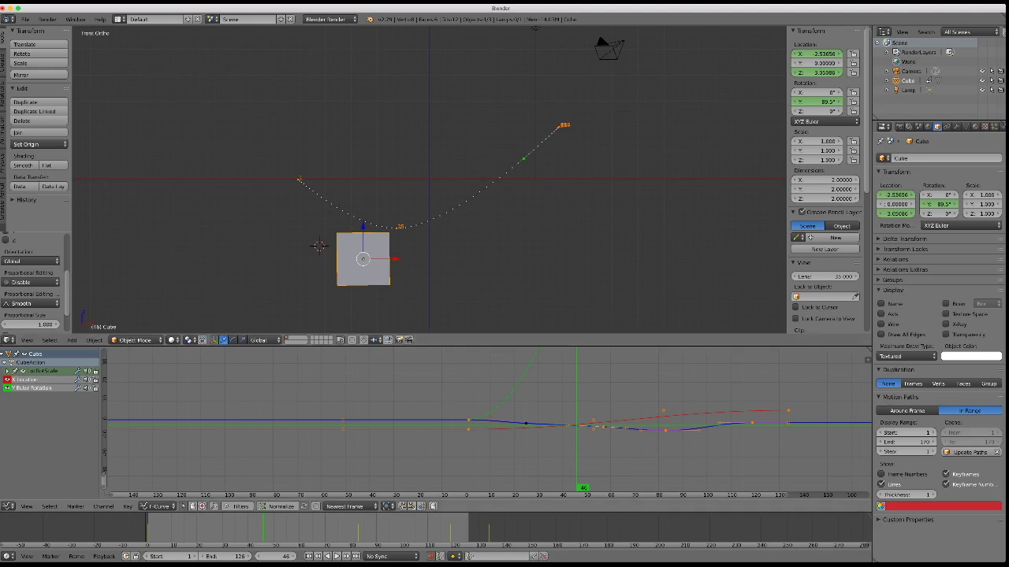
{"action": "key", "text": "Escape"}
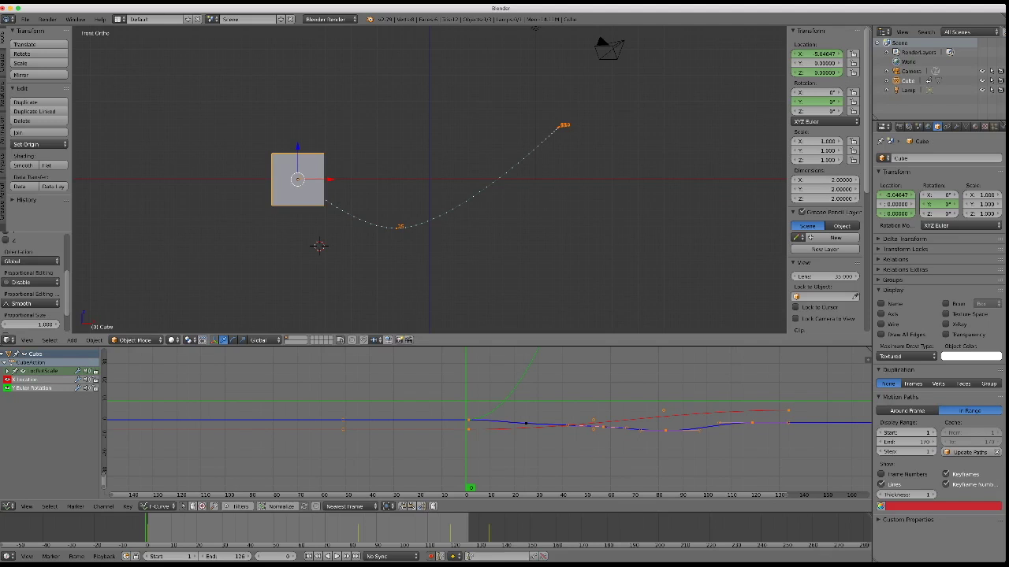
{"action": "key", "text": "alt+a"}
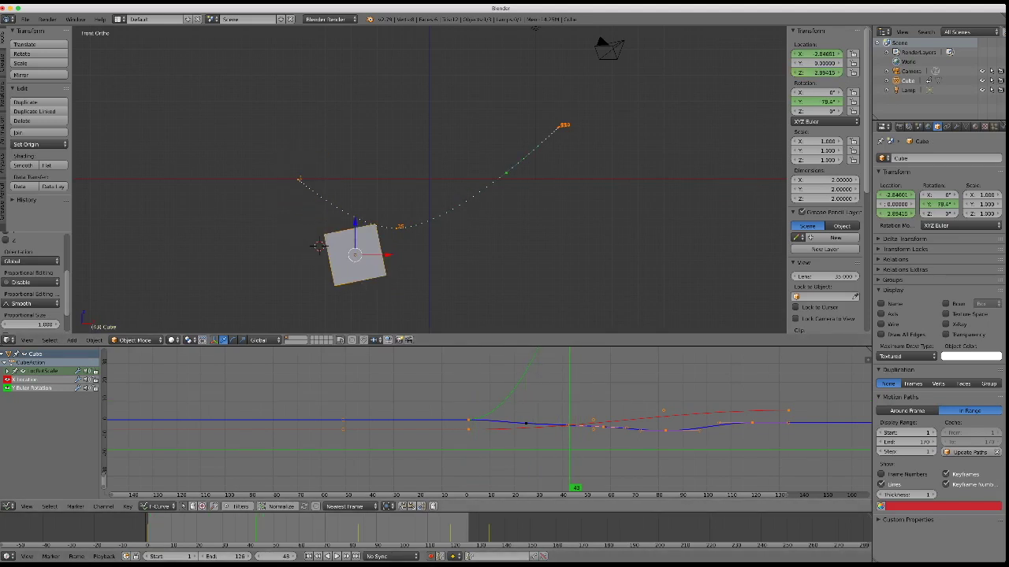
Lower the Y rotation key on the curve and step frame by frame to check the spin
{"action": "key", "text": "ctrl+z"}
{"action": "key", "text": "ctrl+z"}
{"action": "key", "text": "ctrl+z"}
{"action": "key", "text": "ctrl+z"}
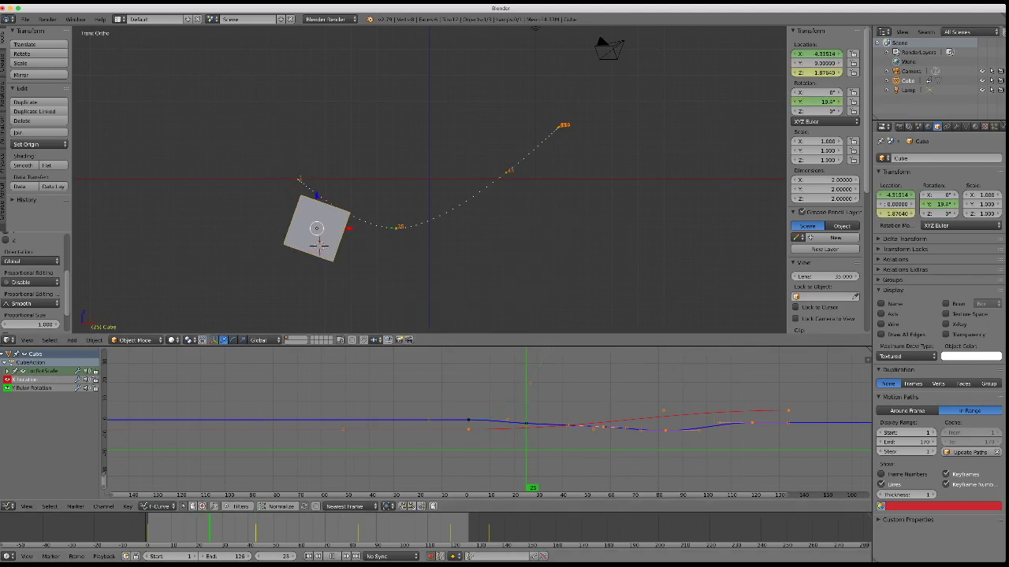
{"action": "key", "text": "Left"}
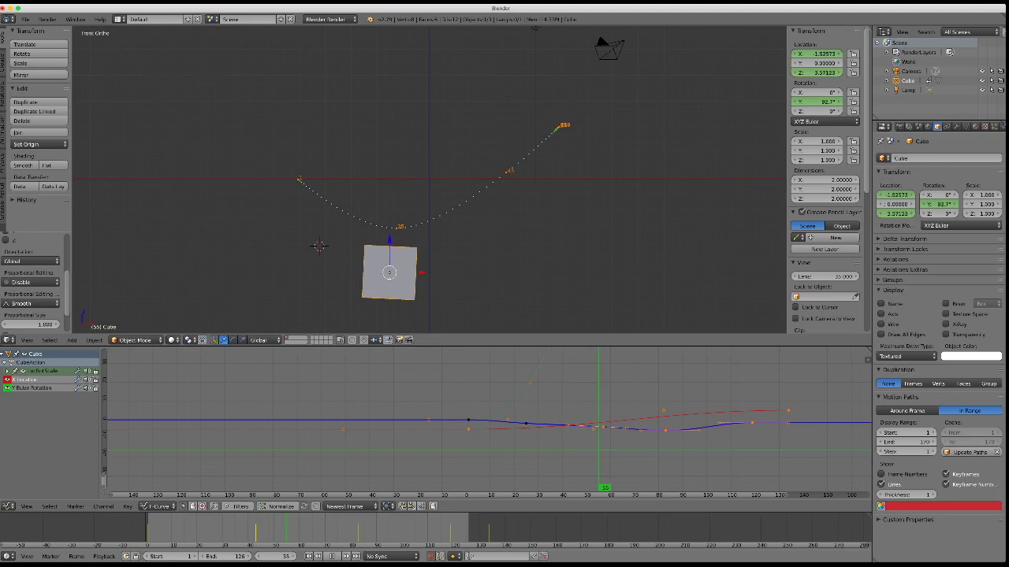
{"action": "key", "text": "Right"}
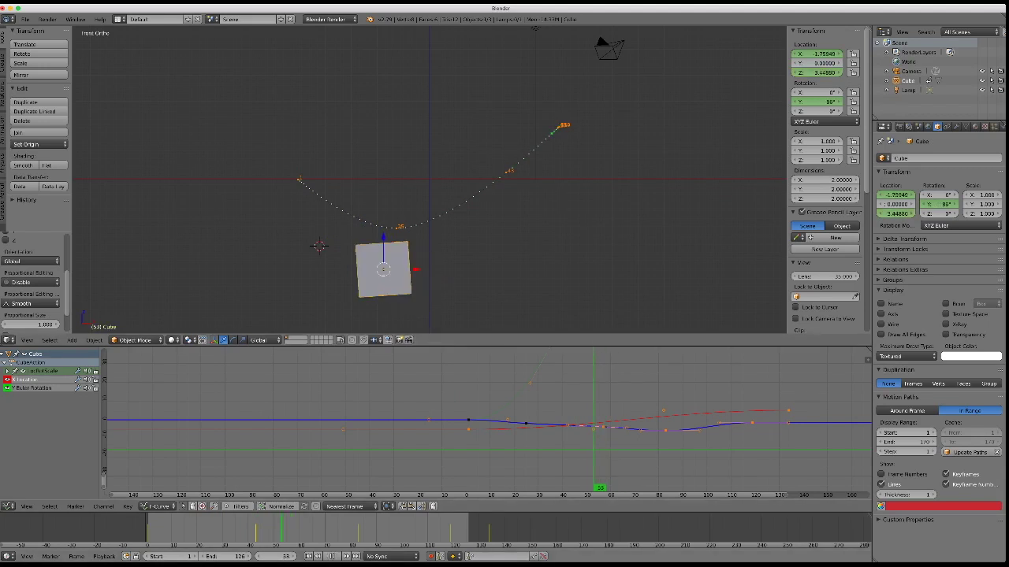
{"action": "key", "text": "Right"}
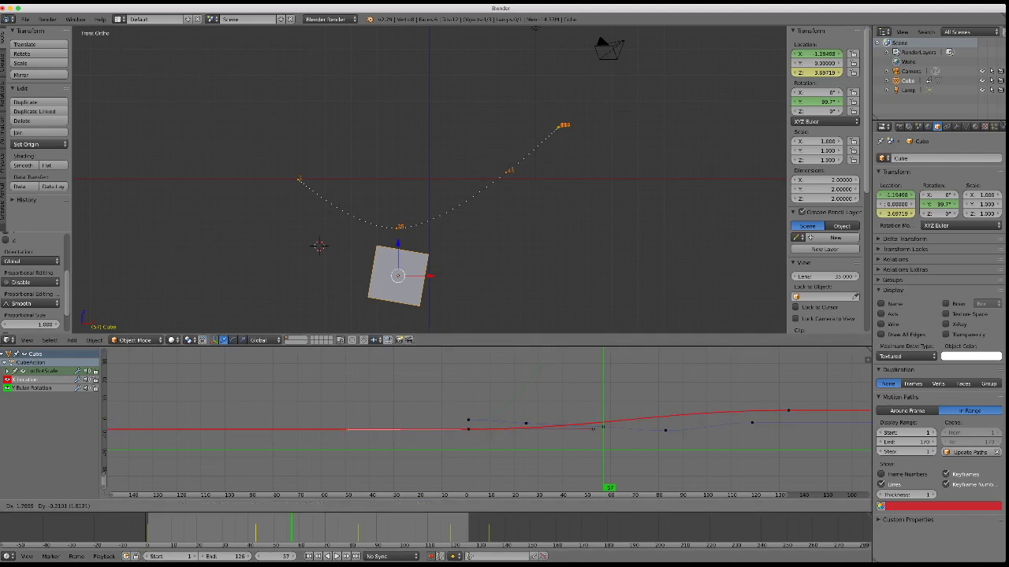
From the first frame, fit the graph and move the rotation keyframes, then check in playback
{"action": "left_click", "coordinate": [491, 457]}
{"action": "key", "text": "shift+Left"}
{"action": "key", "text": "Home"}
{"action": "key", "text": "g"}
{"action": "key", "text": "Return"}
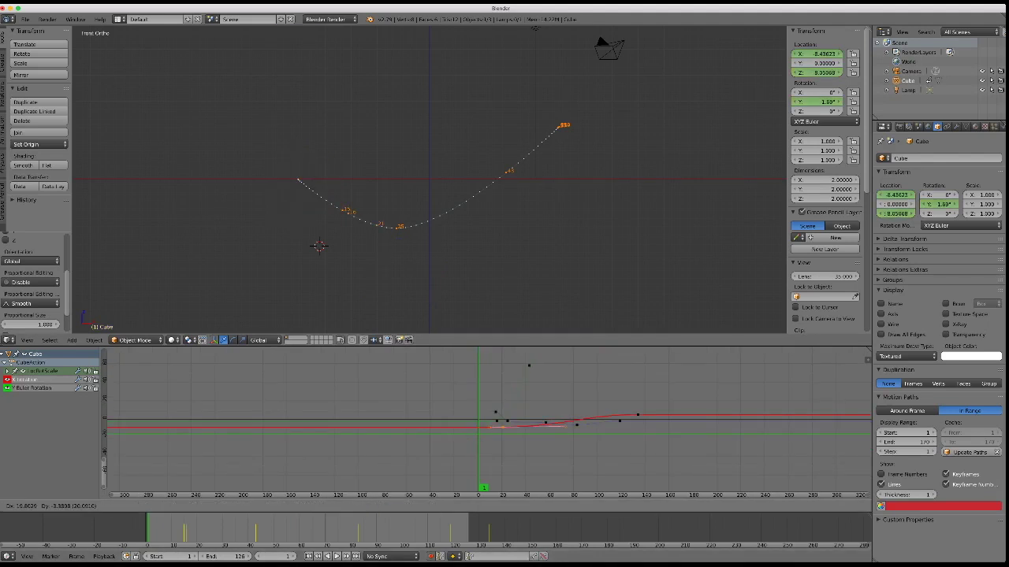
{"action": "key", "text": "alt+a"}
{"action": "scroll", "coordinate": [429, 181], "scroll_direction": "up", "scroll_amount": 3}
{"action": "key", "text": "alt+a"}
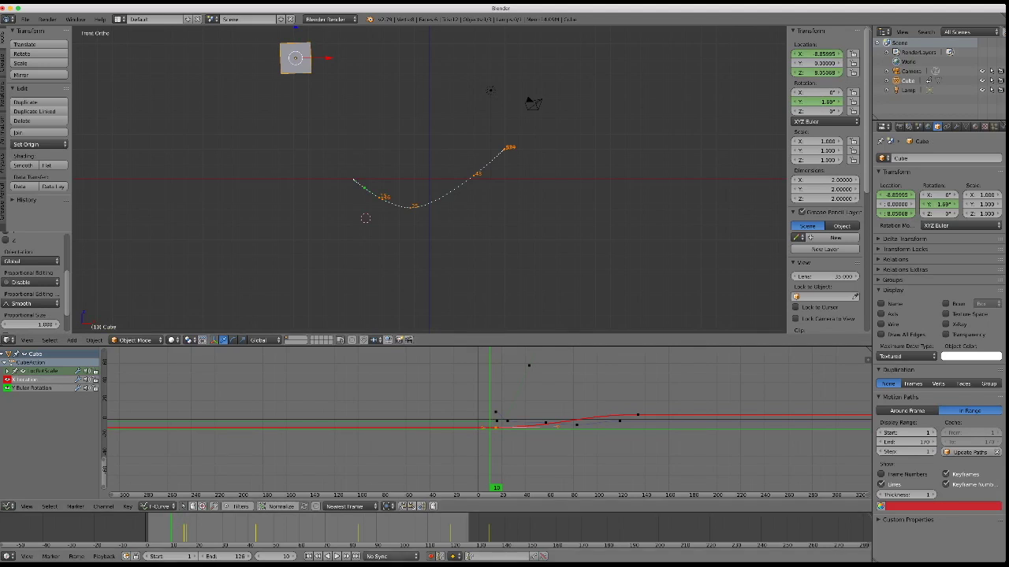
Move another rotation keyframe so the curve climbs steeply, replaying to verify
{"action": "key", "text": "alt+a"}
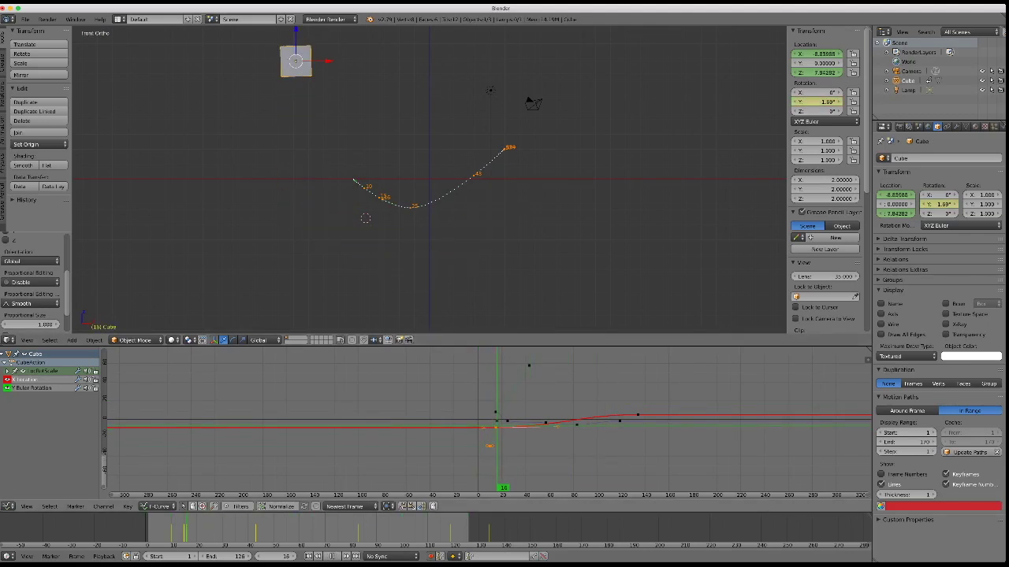
{"action": "key", "text": "alt+a"}
{"action": "key", "text": "alt+a"}
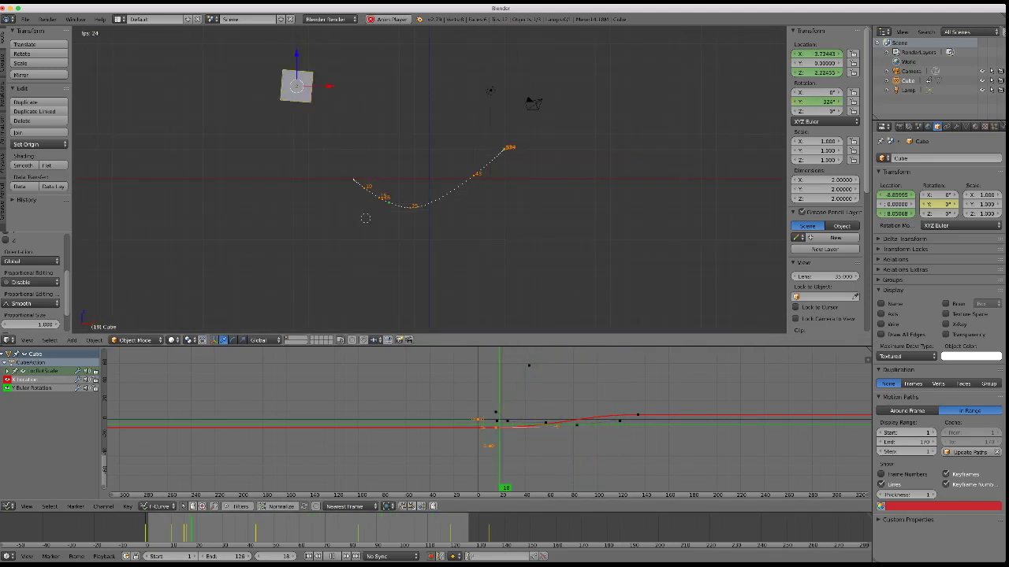
{"action": "key", "text": "g"}
{"action": "key", "text": "Return"}
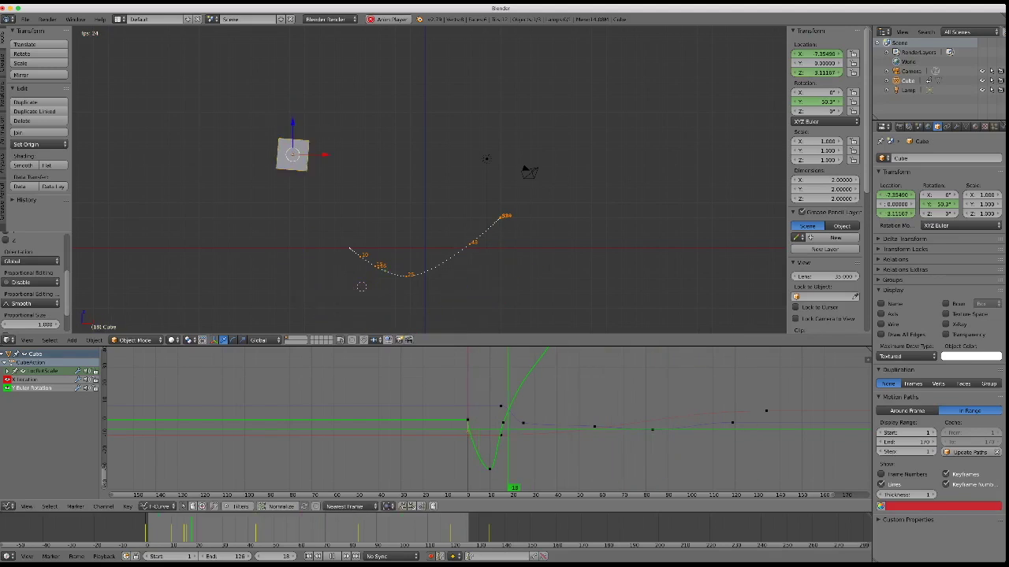
{"action": "key", "text": "Escape"}
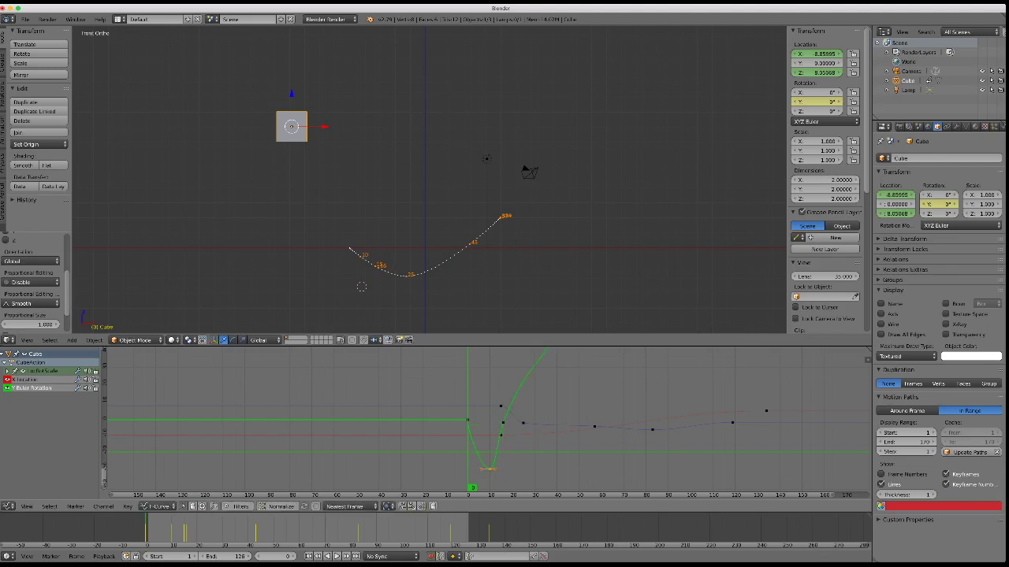
Stretch all keyframes in time to end at frame 212, then shift them about 148 frames earlier
{"action": "key", "text": "a"}
{"action": "key", "text": "Home"}
{"action": "key", "text": "s"}
{"action": "left_click", "coordinate": [490, 419]}
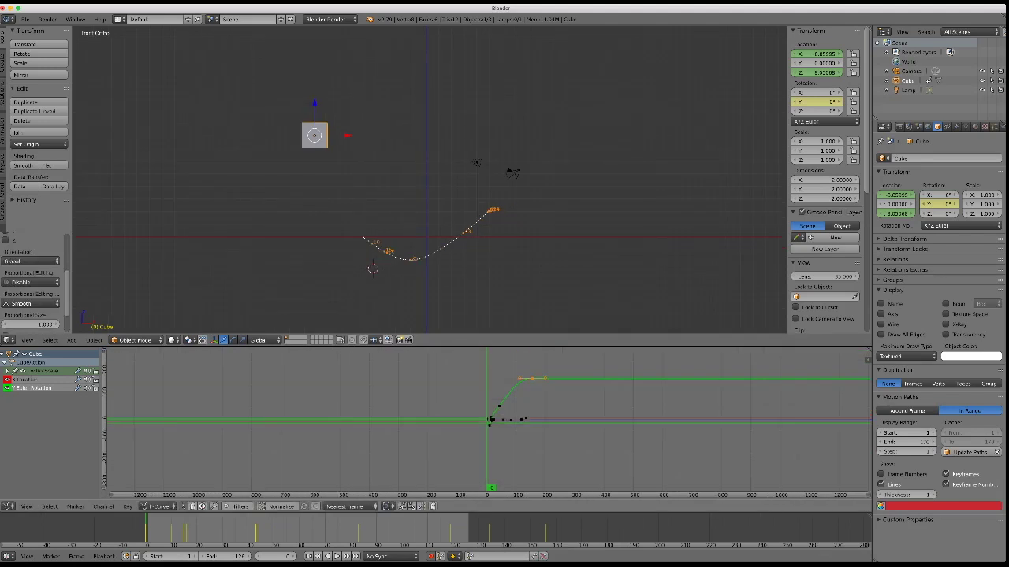
{"action": "key", "text": "alt+a"}
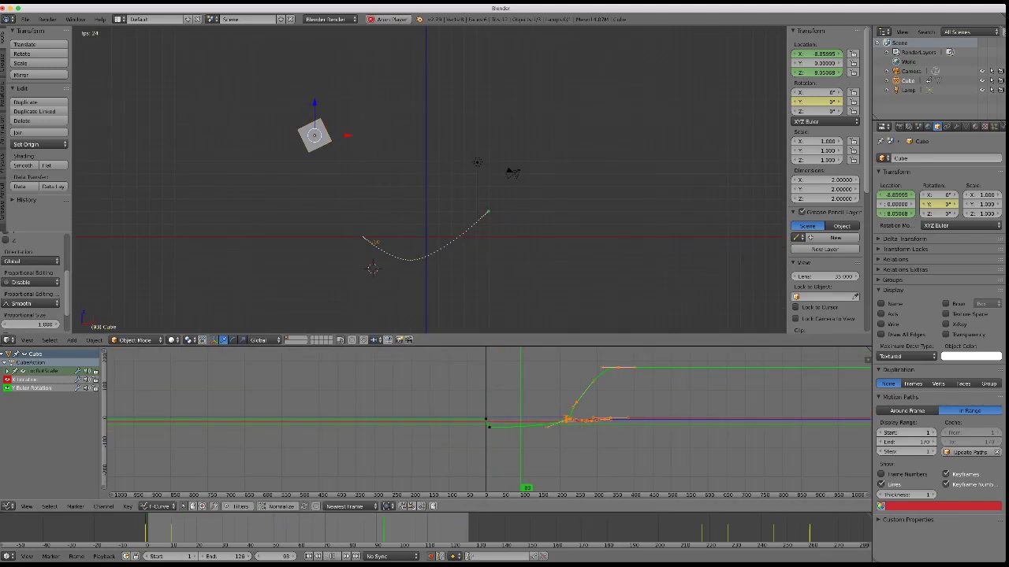
{"action": "key", "text": "g"}
{"action": "key", "text": "Return"}
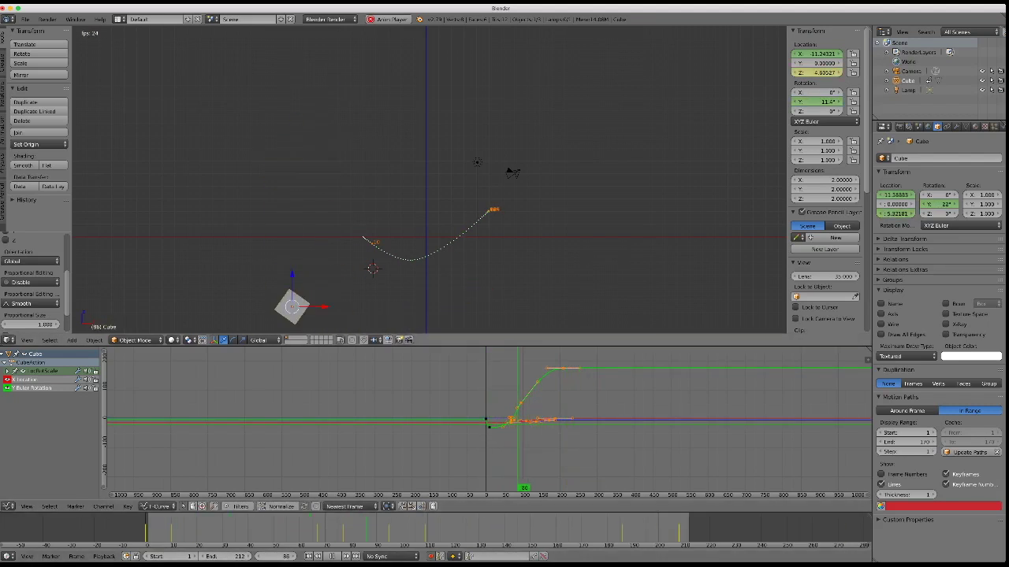